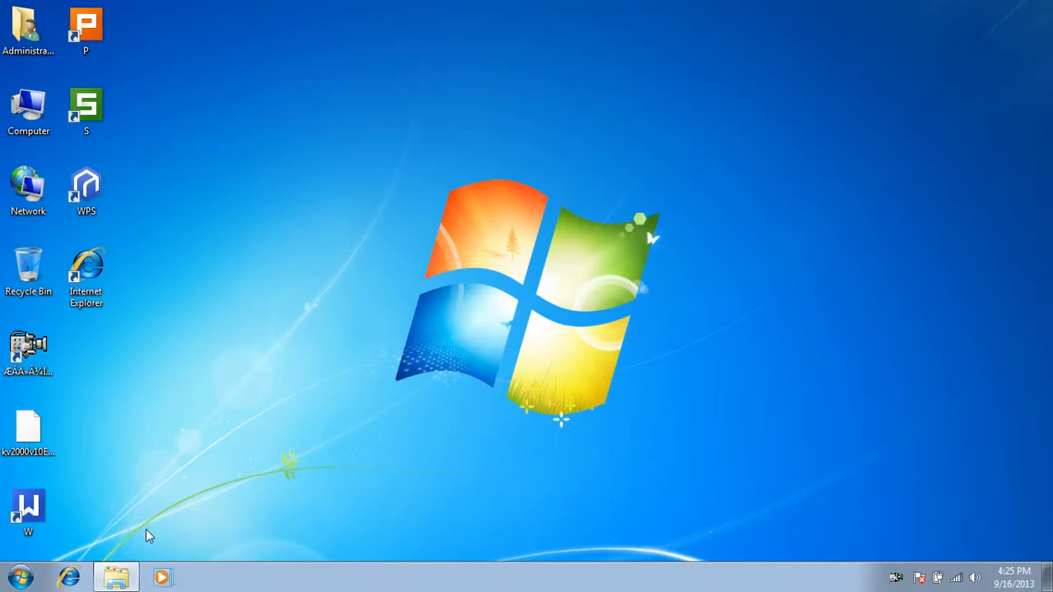
- Open Internet Explorer and go to the router's address 192.168.16.1
click(68, 579)
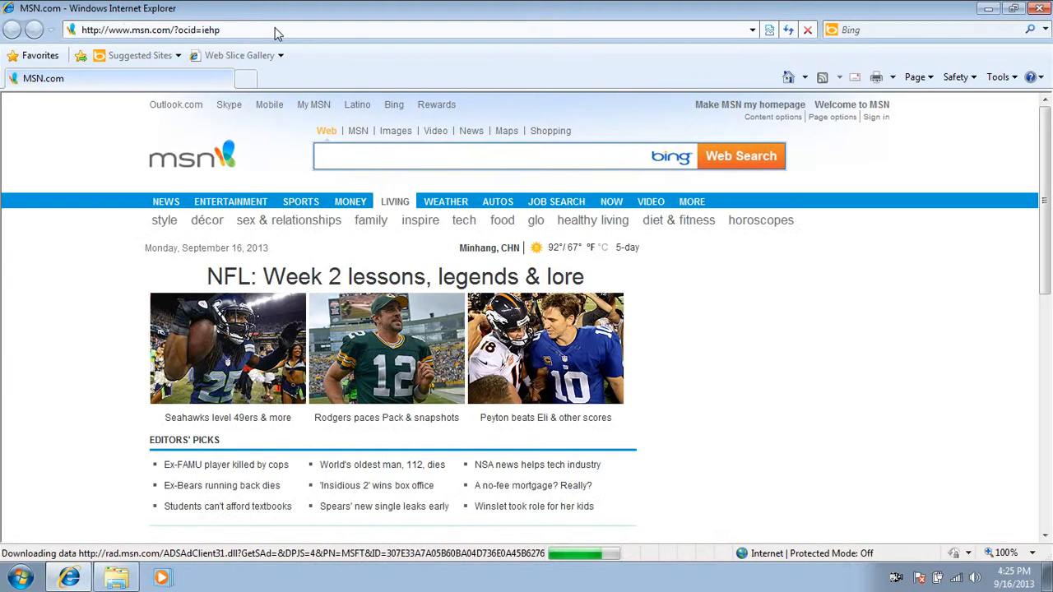
click(276, 31)
text(192.17)
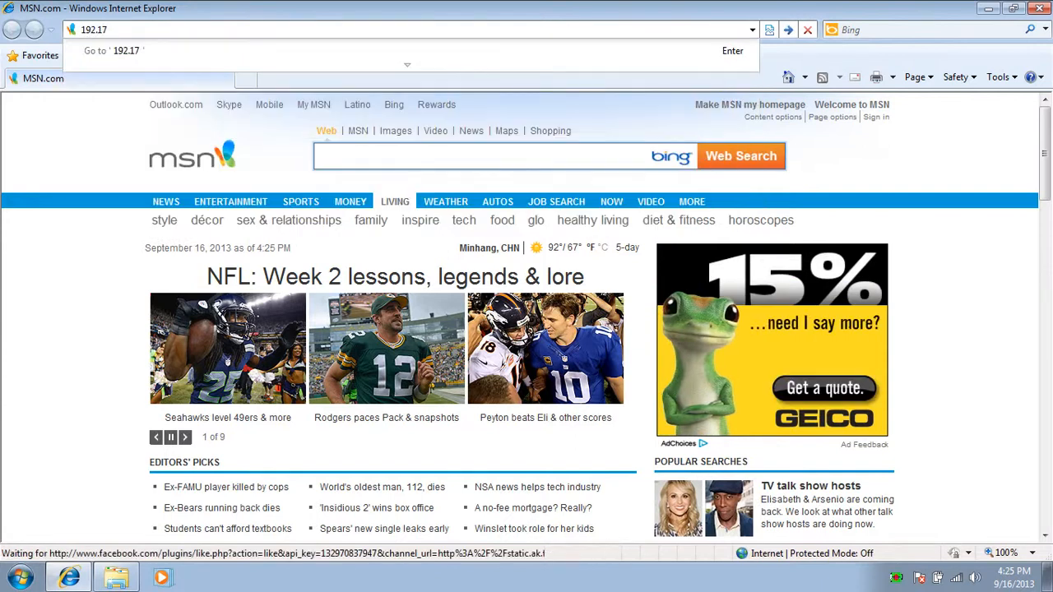
key(BackSpace)
text(6)
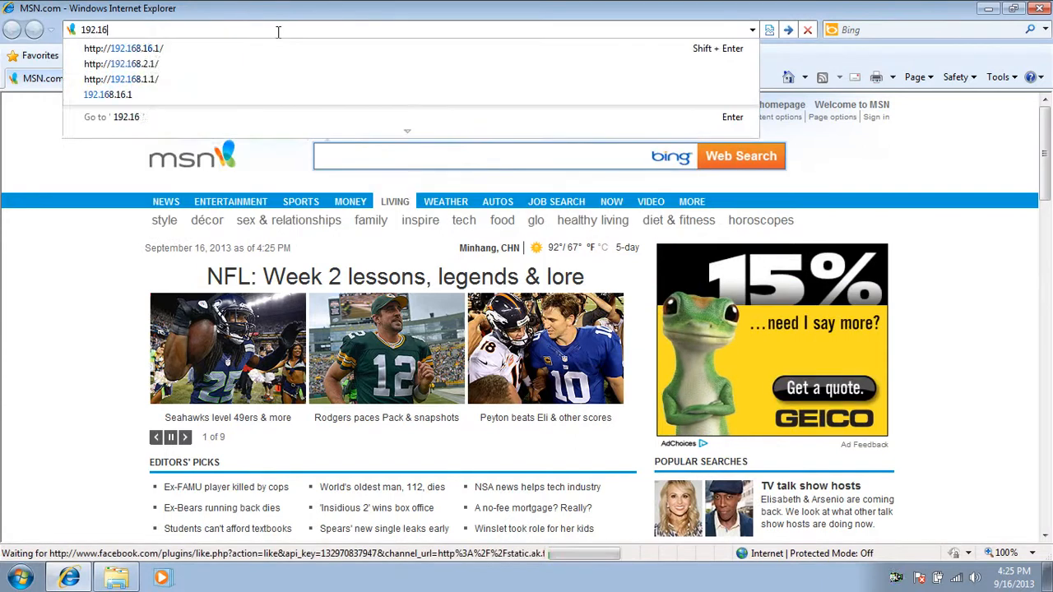
text(8.168.168.)
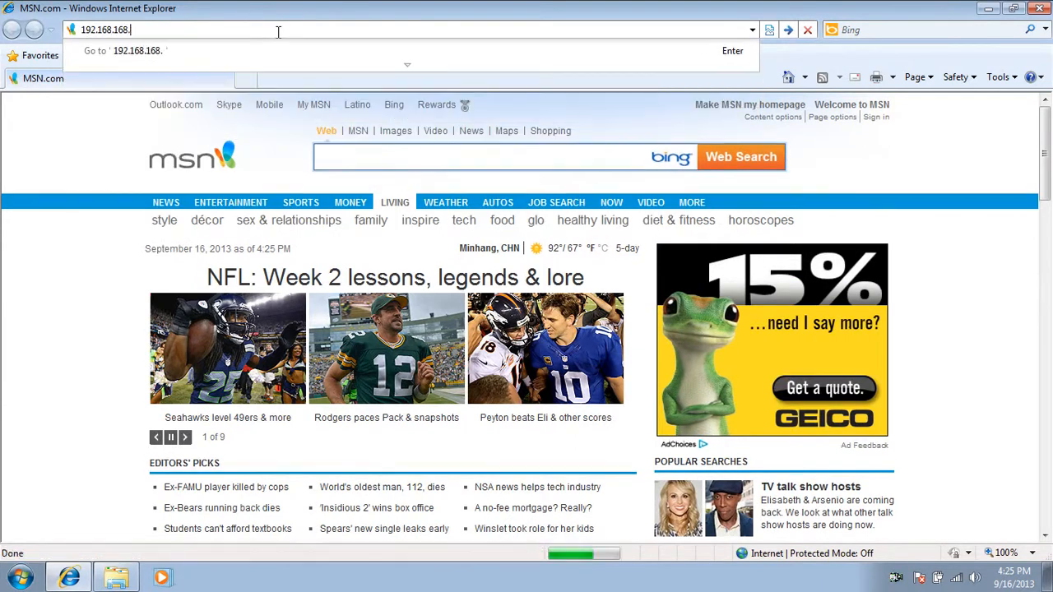
key(BackSpace)
key(BackSpace)
key(BackSpace)
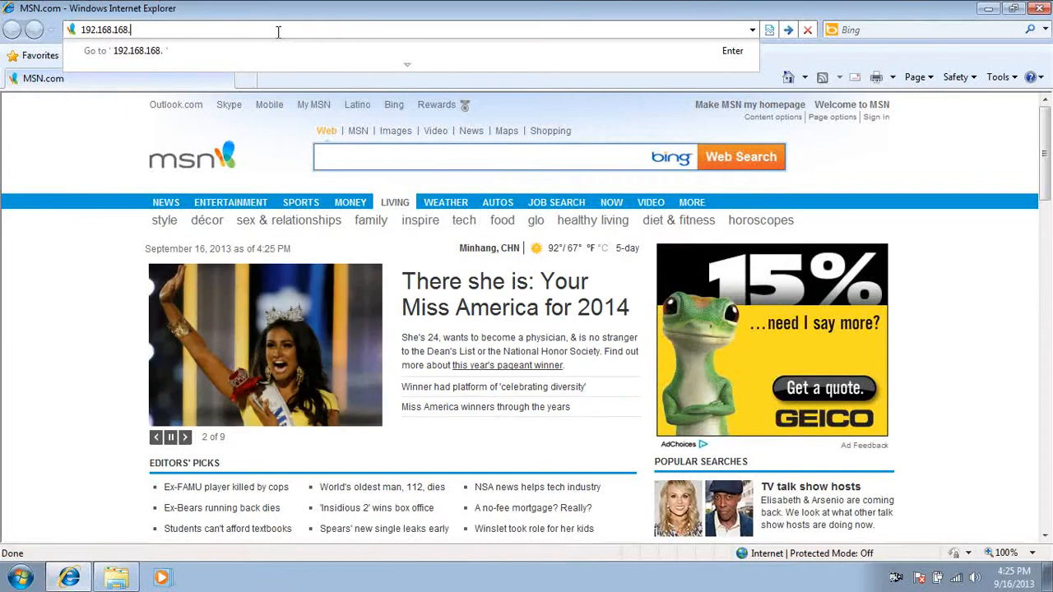
text(.1)
key(Return)
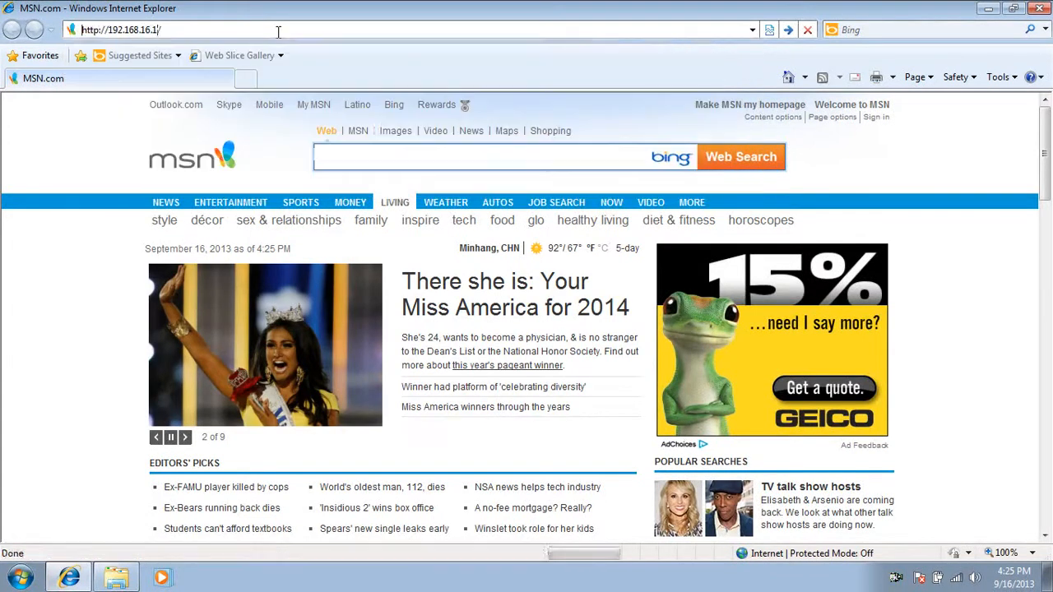
- Sign in to the router's web interface with the default user name
text(De)
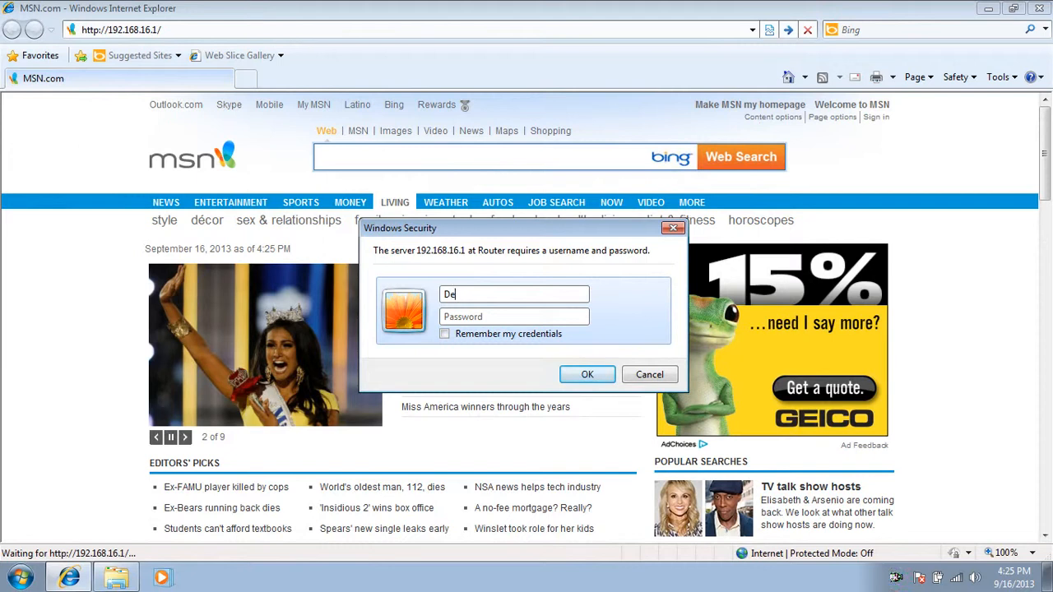
text(fault)
key(Return)
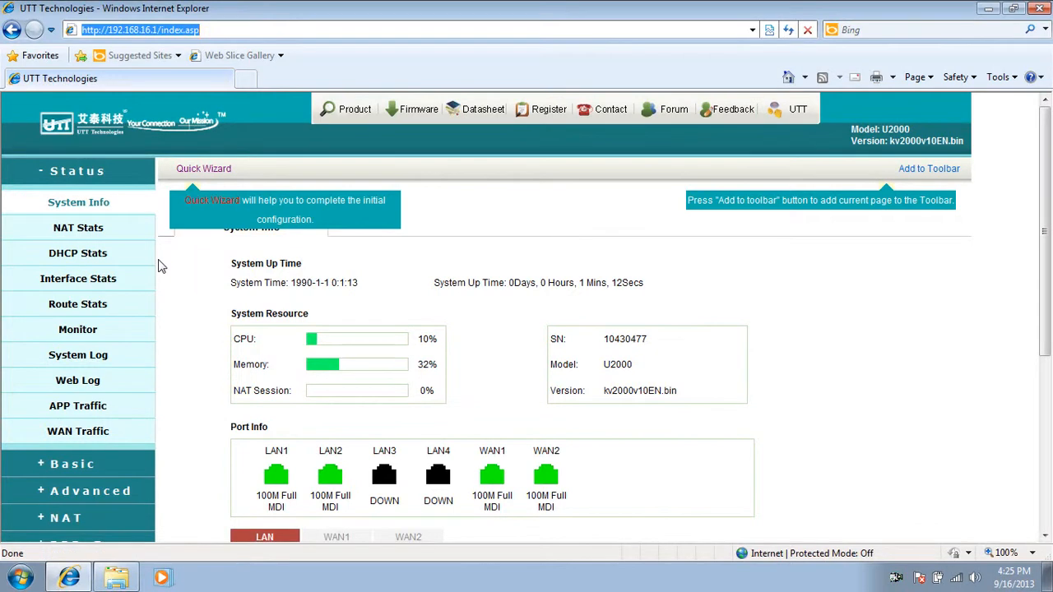
- Open the WAN configuration page under the Basic section
click(115, 176)
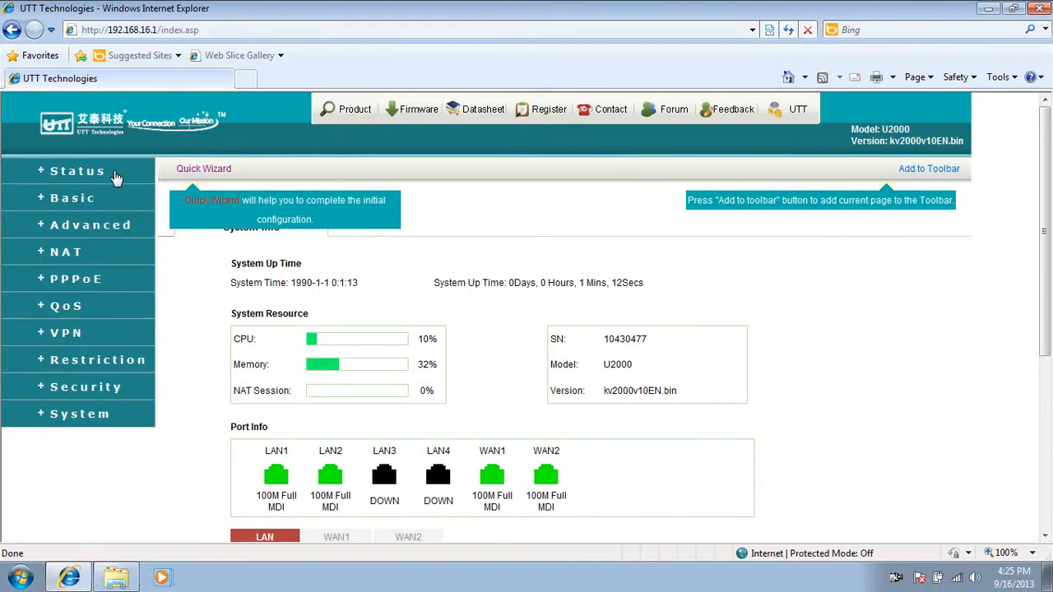
click(87, 202)
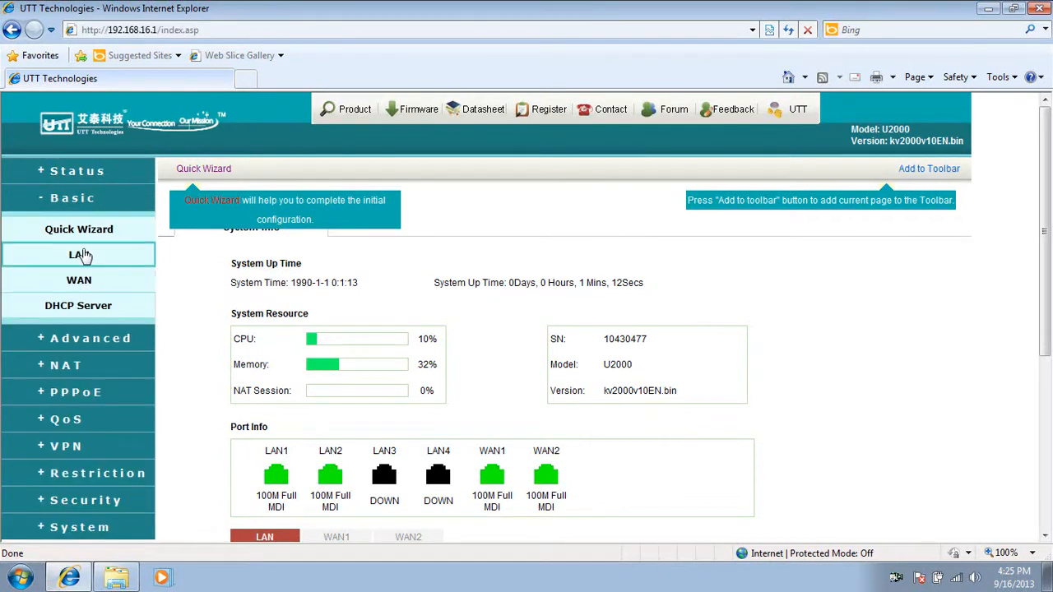
click(79, 281)
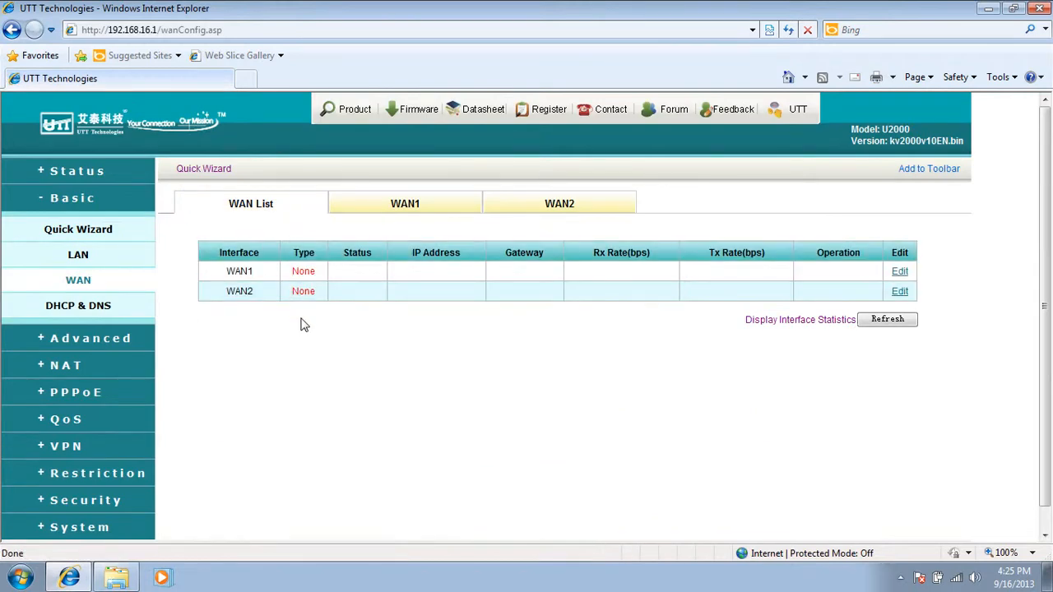
- On WAN1, set the static IP address to 192.168.1.101 and the default gateway to 192.168.1.1
click(406, 209)
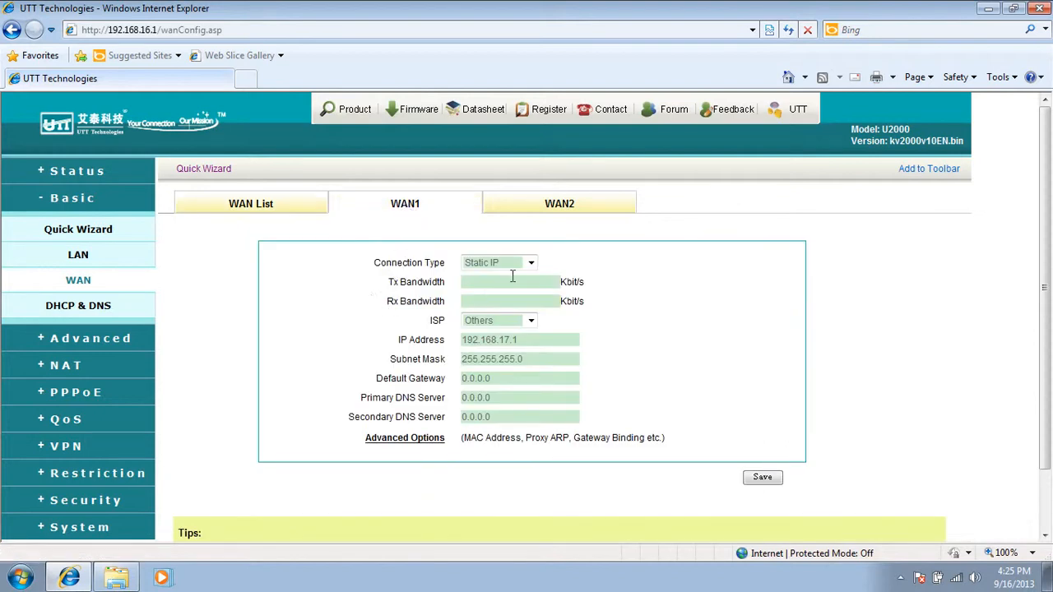
click(547, 340)
click(499, 381)
key(BackSpace)
key(BackSpace)
key(BackSpace)
key(BackSpace)
key(BackSpace)
key(BackSpace)
text(192.168)
drag(504, 397, 444, 397)
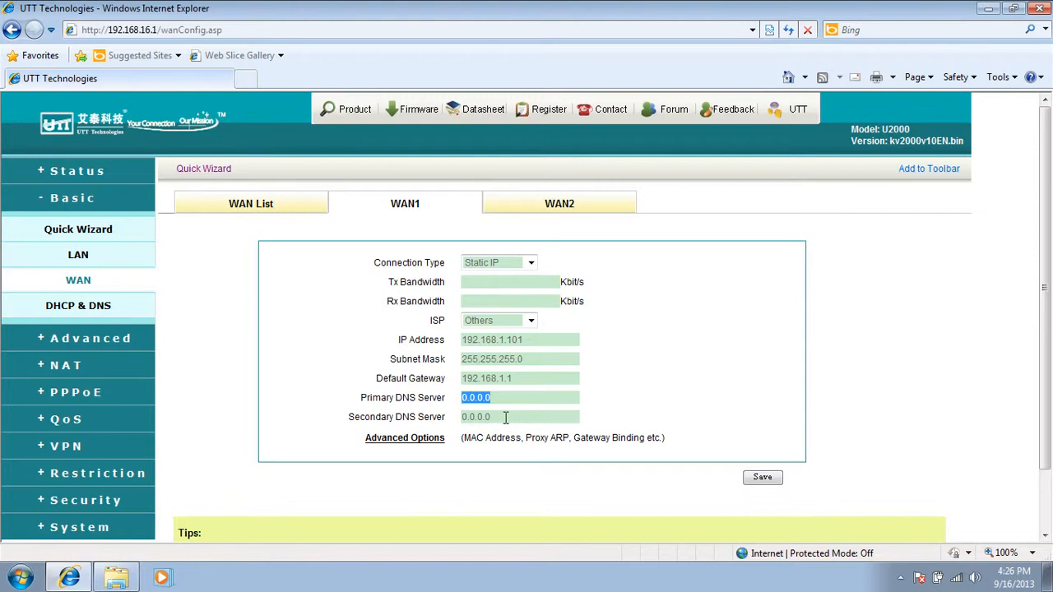
- Set WAN1's primary DNS server to 200.200.200.51 and the secondary DNS server to 8.8.8.8
text(200)
text(.10)
key(BackSpace)
key(BackSpace)
key(BackSpace)
key(BackSpace)
key(BackSpace)
key(BackSpace)
key(BackSpace)
key(BackSpace)
key(BackSpace)
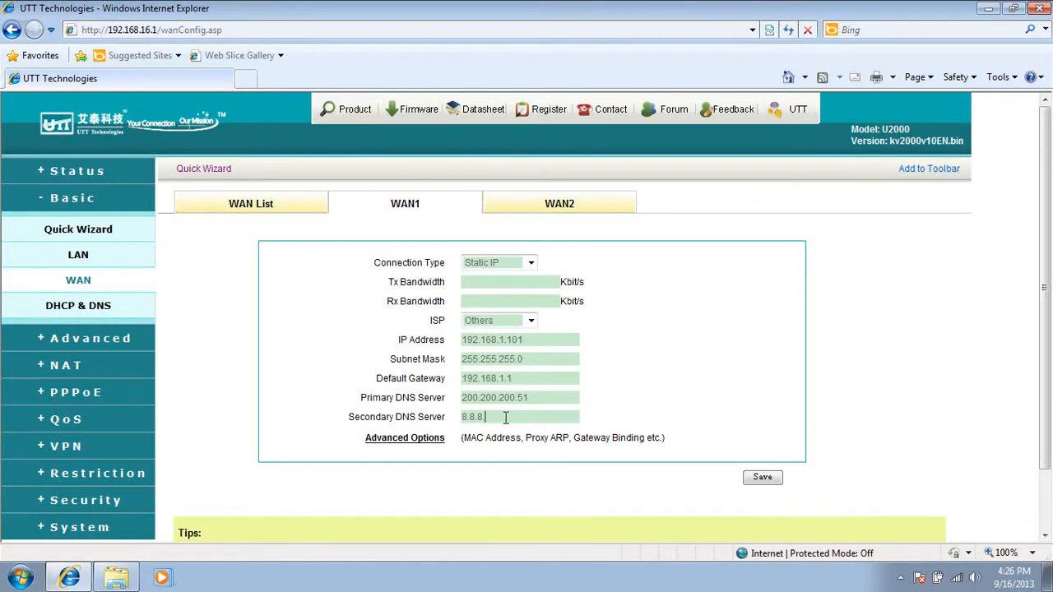
- Review WAN1's advanced options, keep the gateway binding mode None, and save the WAN1 settings
click(428, 441)
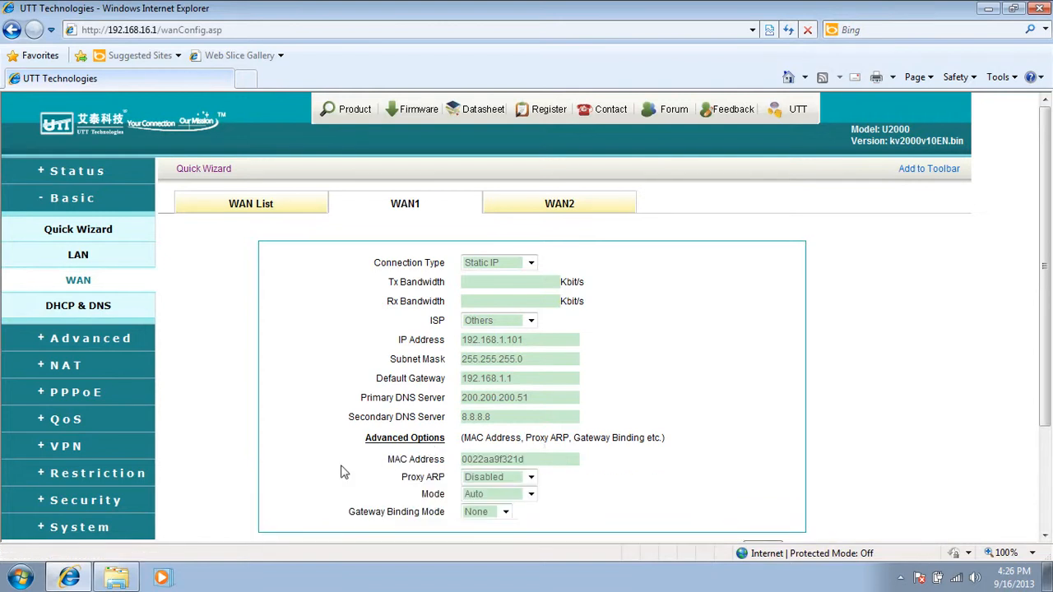
scroll(356, 467, down, 4)
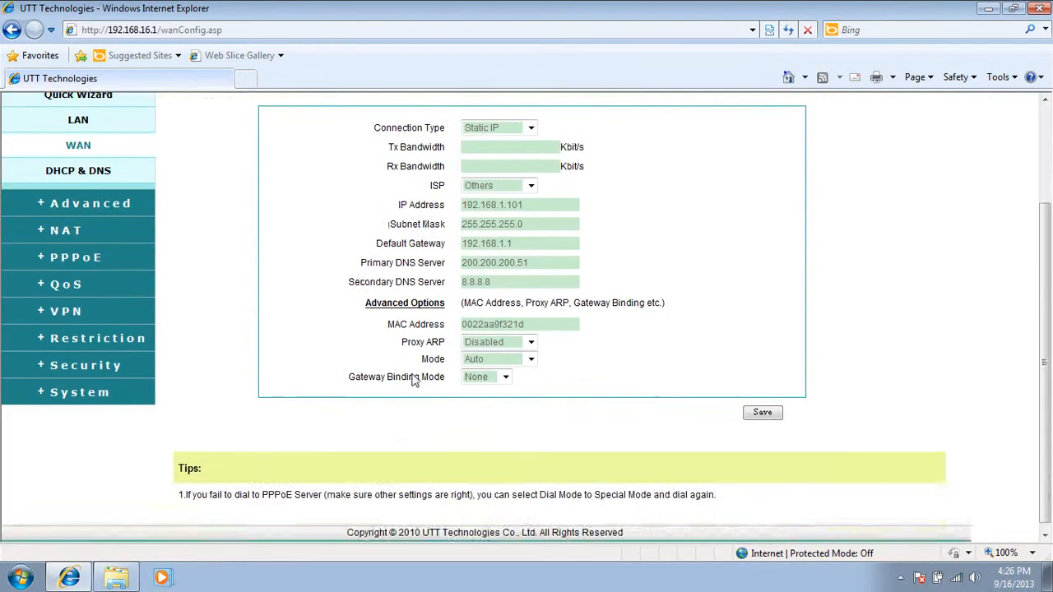
scroll(416, 384, up, 2)
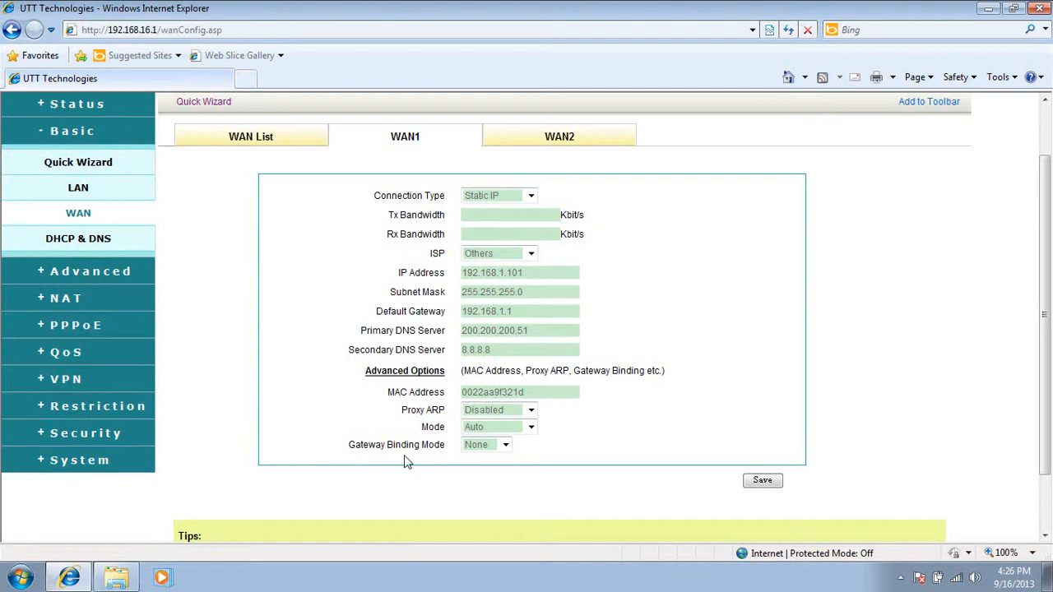
click(503, 445)
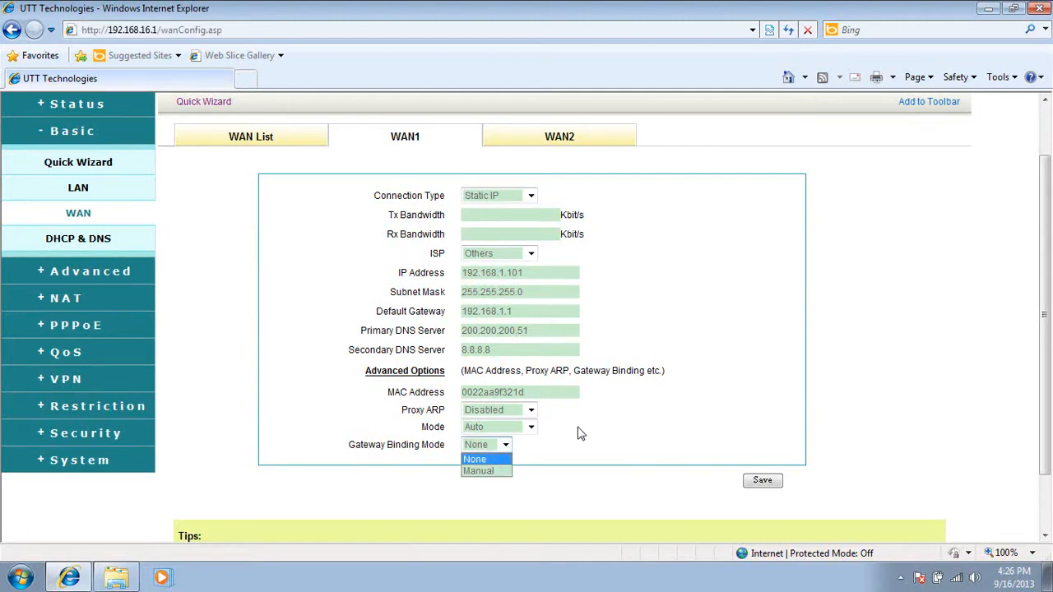
click(686, 376)
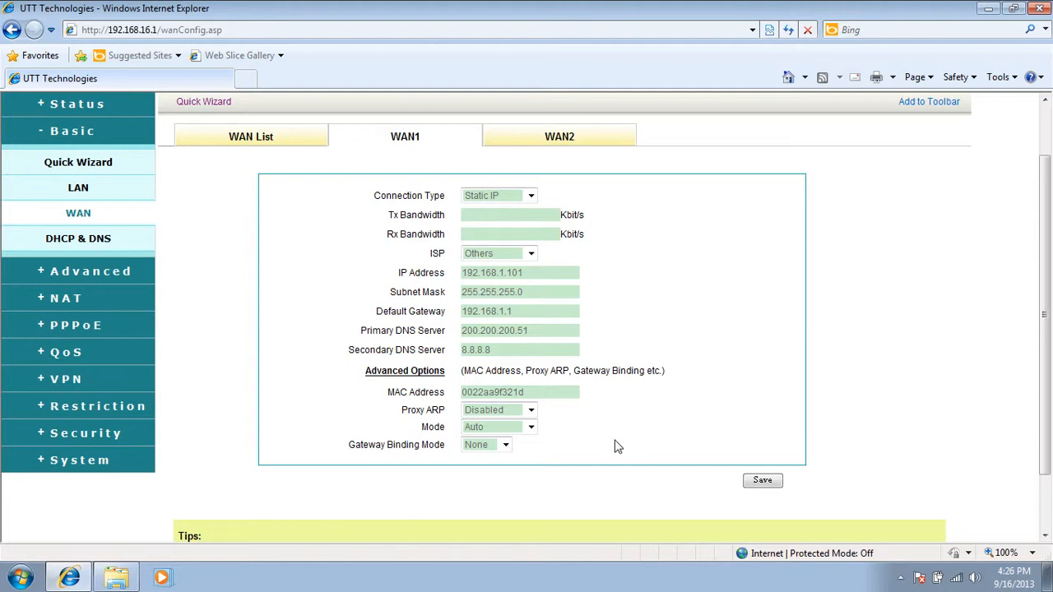
click(757, 481)
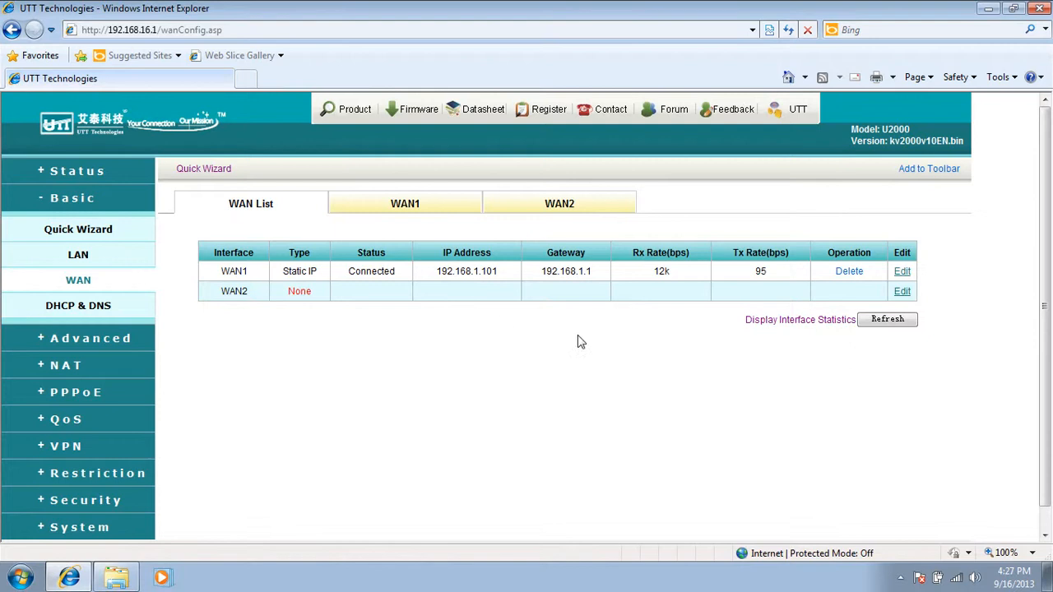
- Set WAN2's connection type to DHCP
click(567, 205)
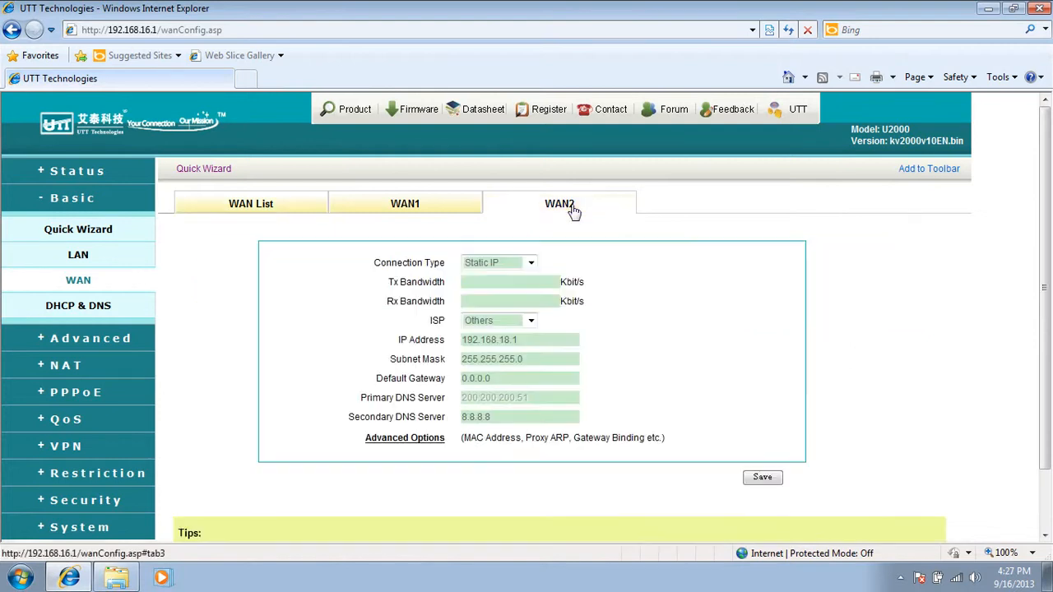
click(531, 263)
click(512, 289)
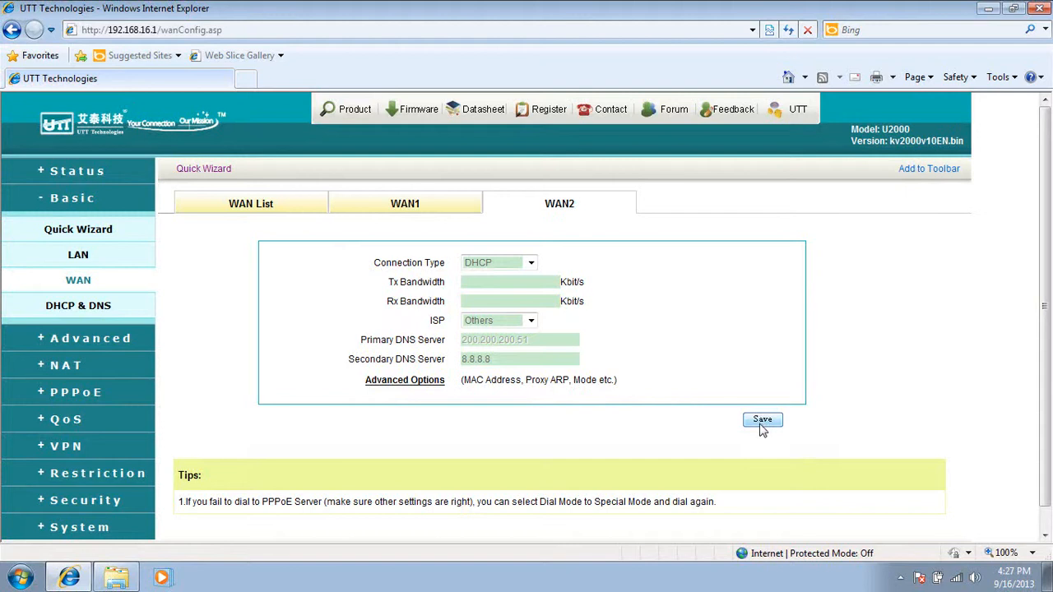
- Review WAN2's advanced Proxy ARP and Mode options, then save the DHCP configuration
click(402, 384)
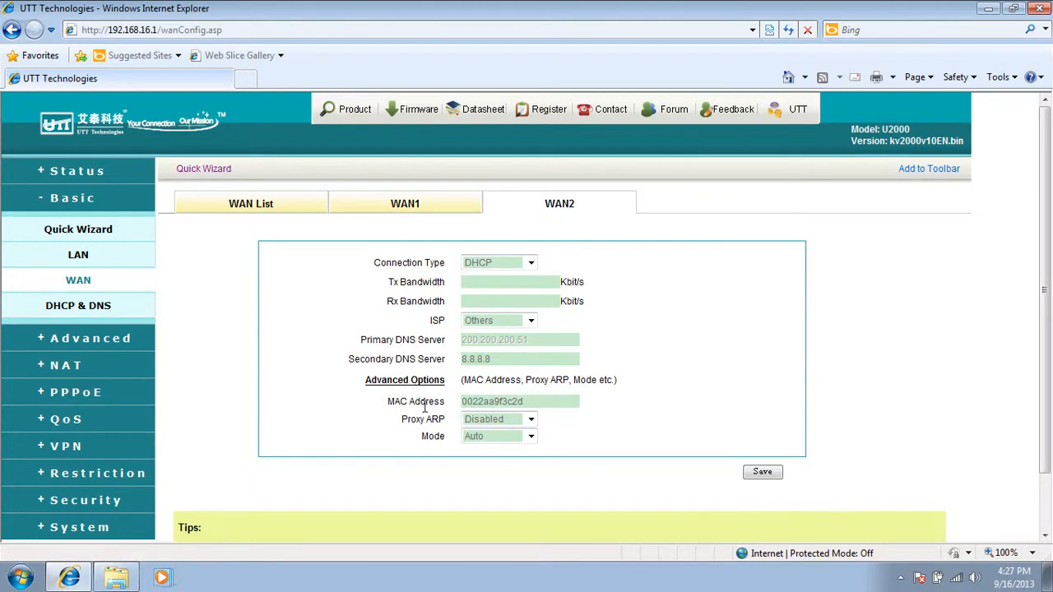
click(530, 420)
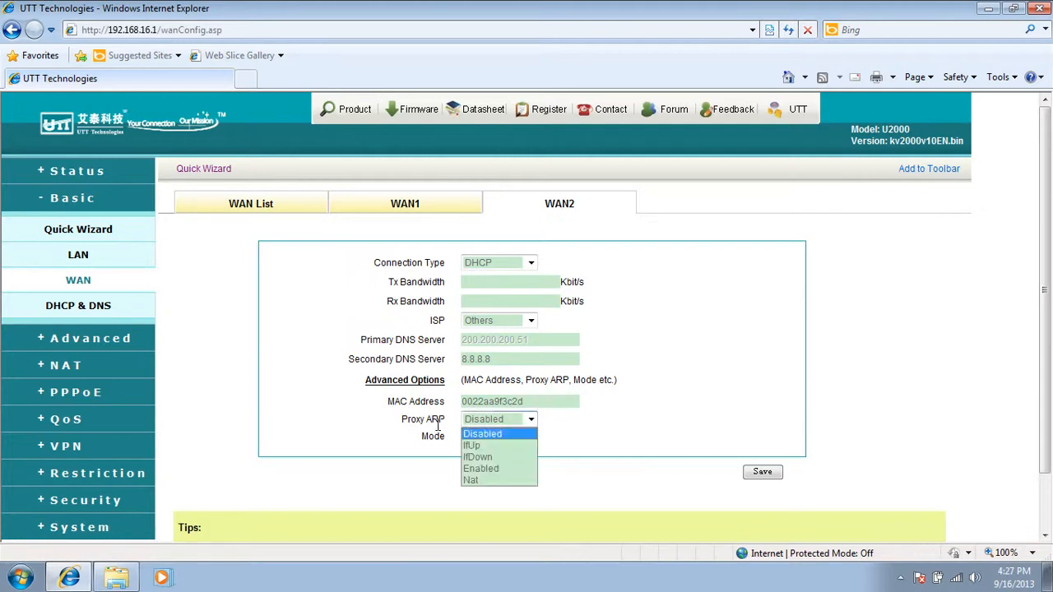
click(573, 425)
click(531, 436)
click(606, 442)
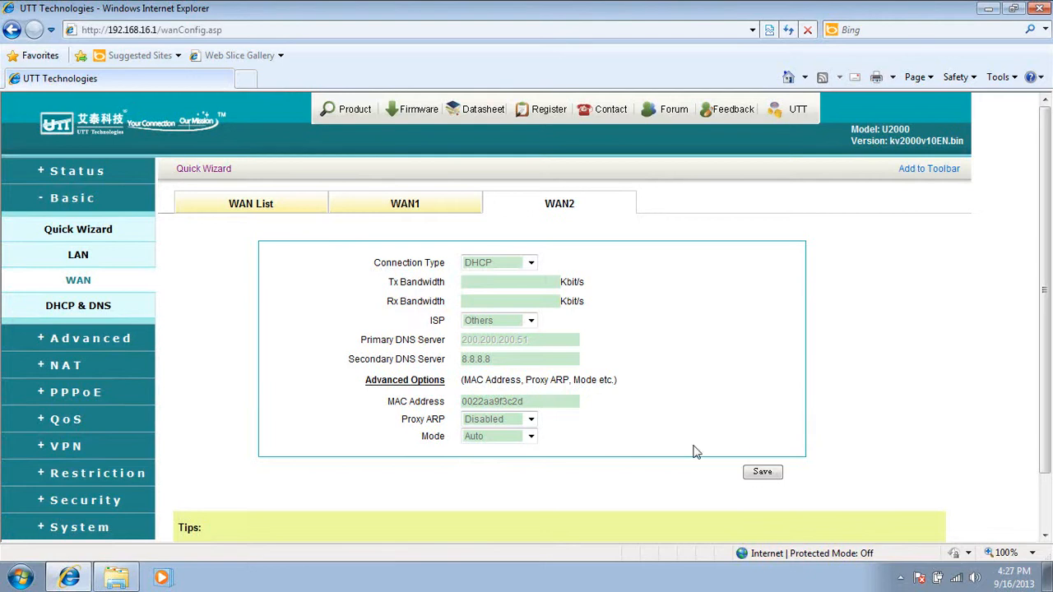
click(760, 475)
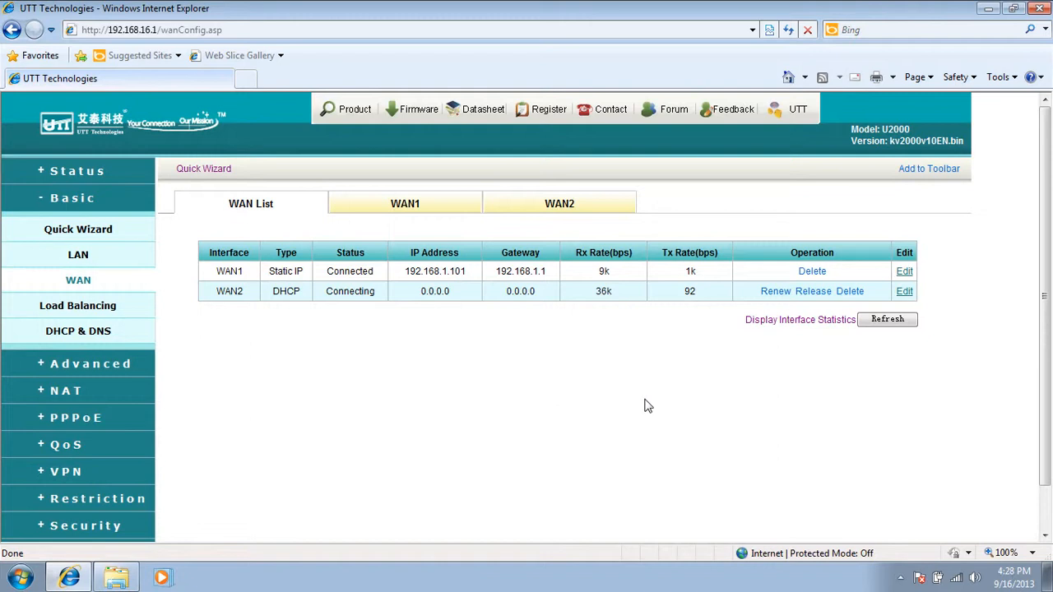
- Edit WAN2 and change its connection type to PPPoE
click(904, 293)
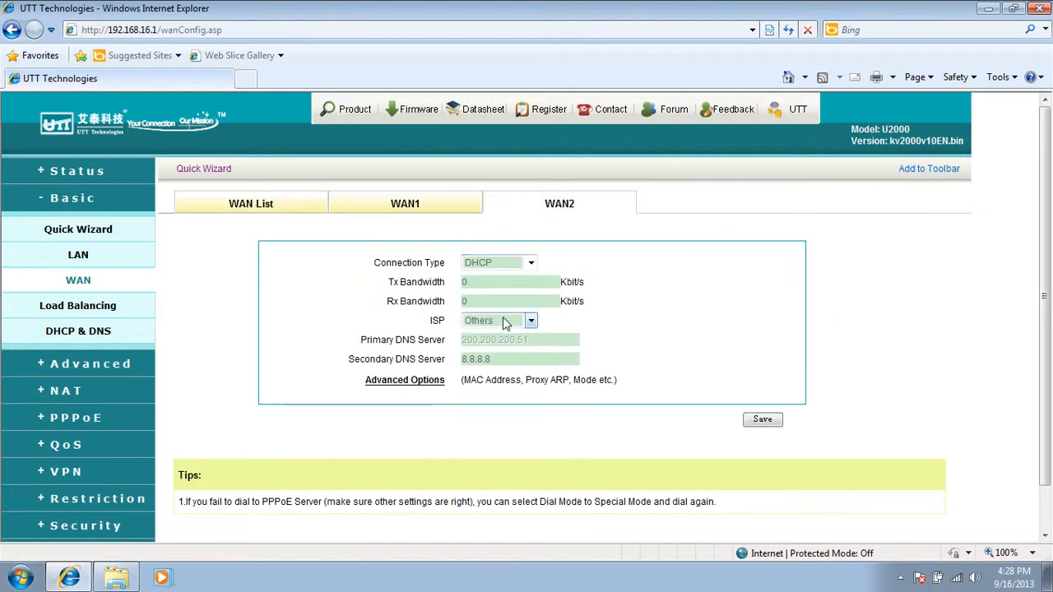
click(531, 264)
click(514, 301)
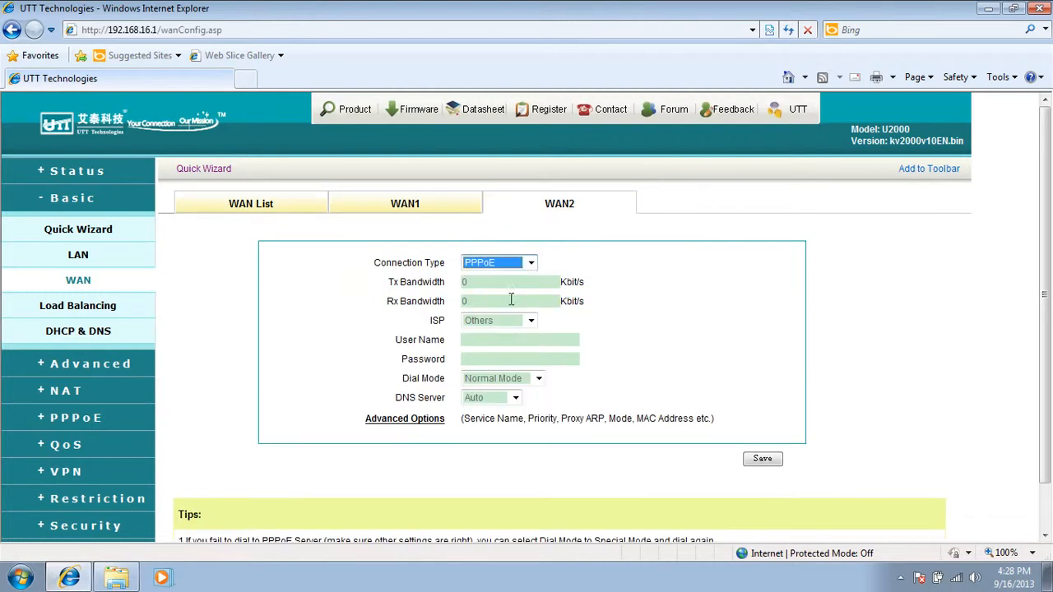
- Enter the PPPoE account user name and password for WAN2
click(521, 340)
text(Henry)
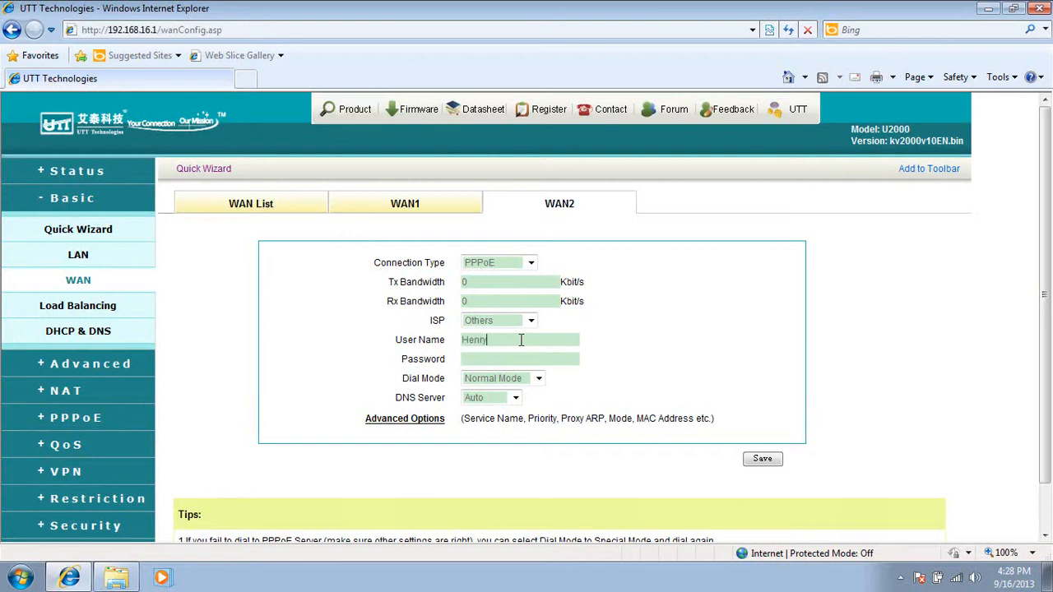
click(502, 355)
- Expand WAN2's PPPoE advanced options and examine the dial type choices
click(402, 419)
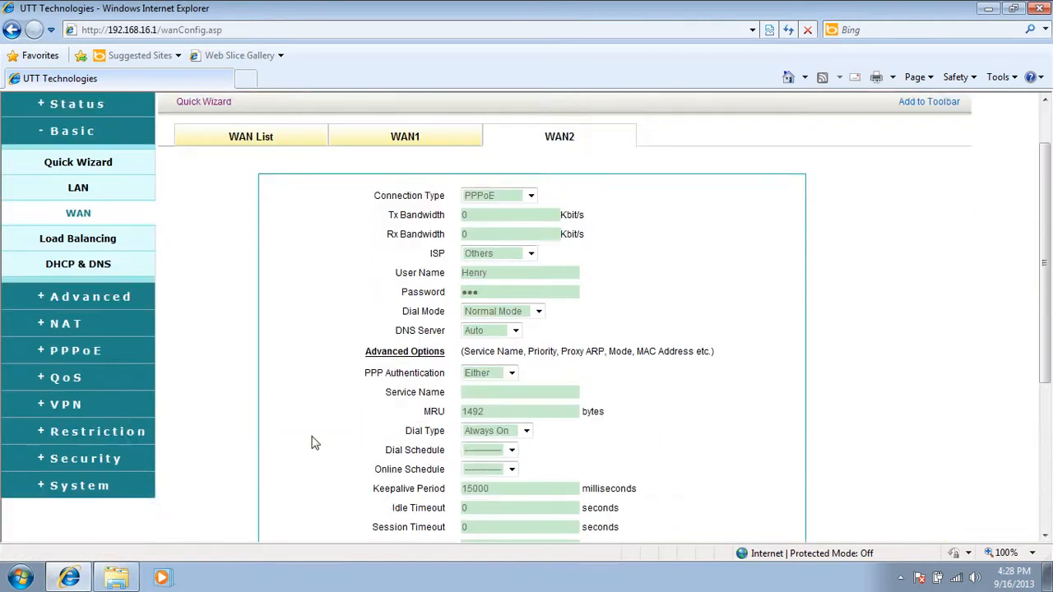
scroll(358, 370, down, 2)
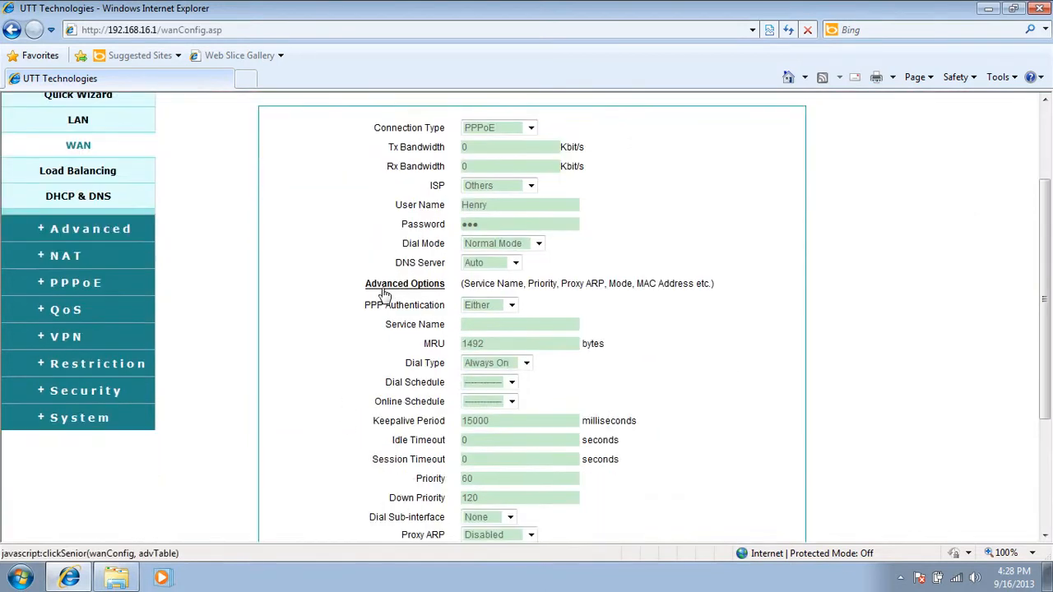
scroll(336, 386, down, 1)
scroll(336, 386, down, 1)
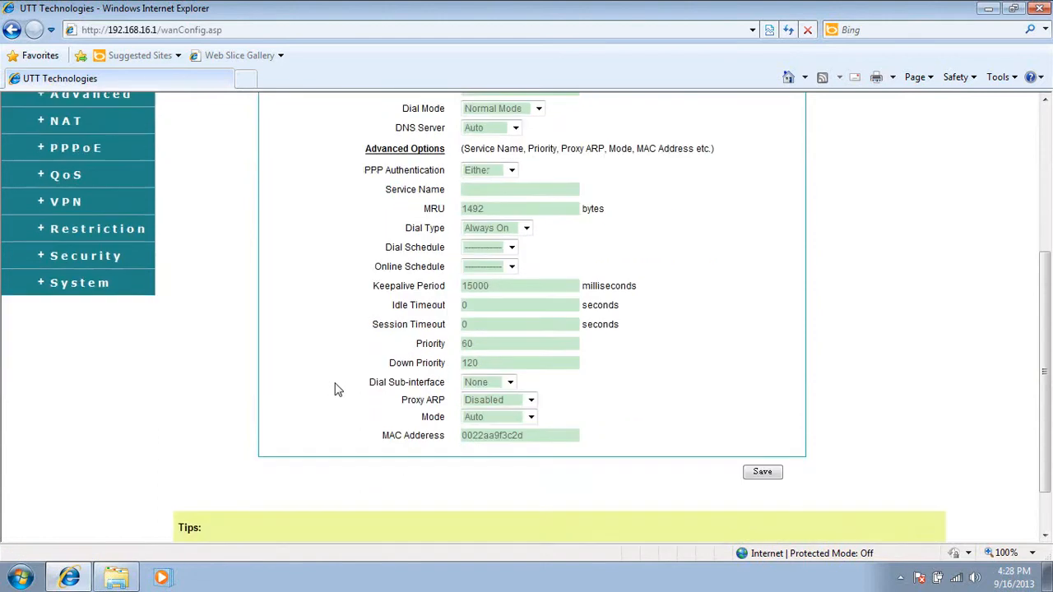
scroll(345, 378, up, 1)
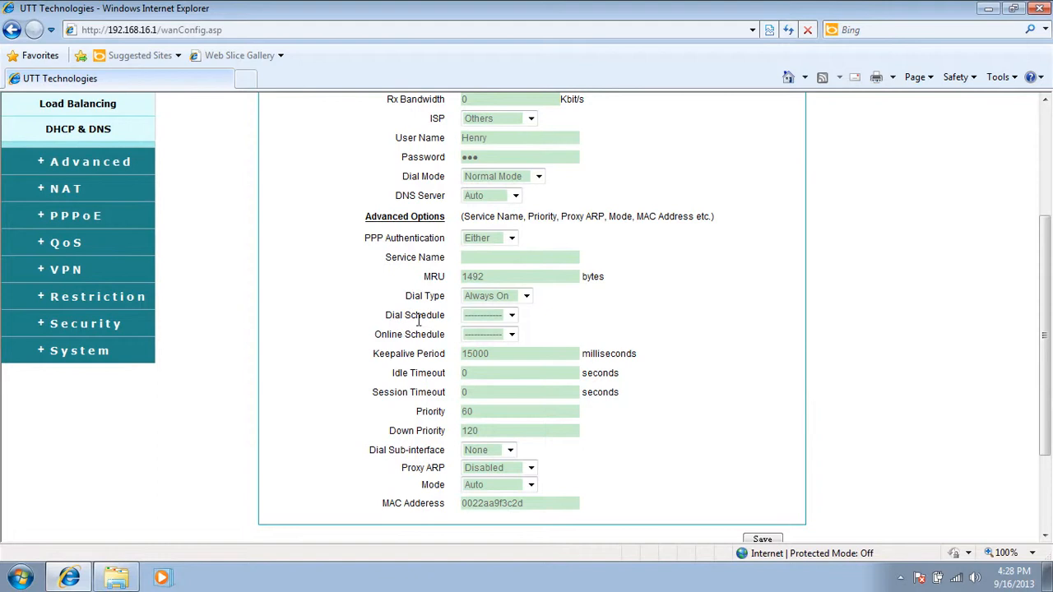
click(528, 298)
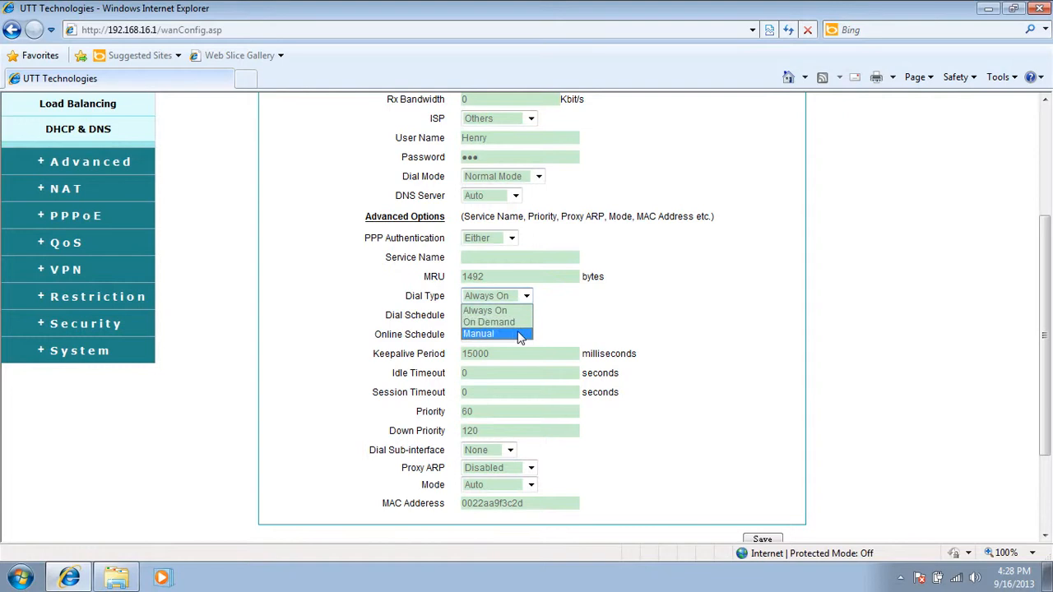
click(619, 317)
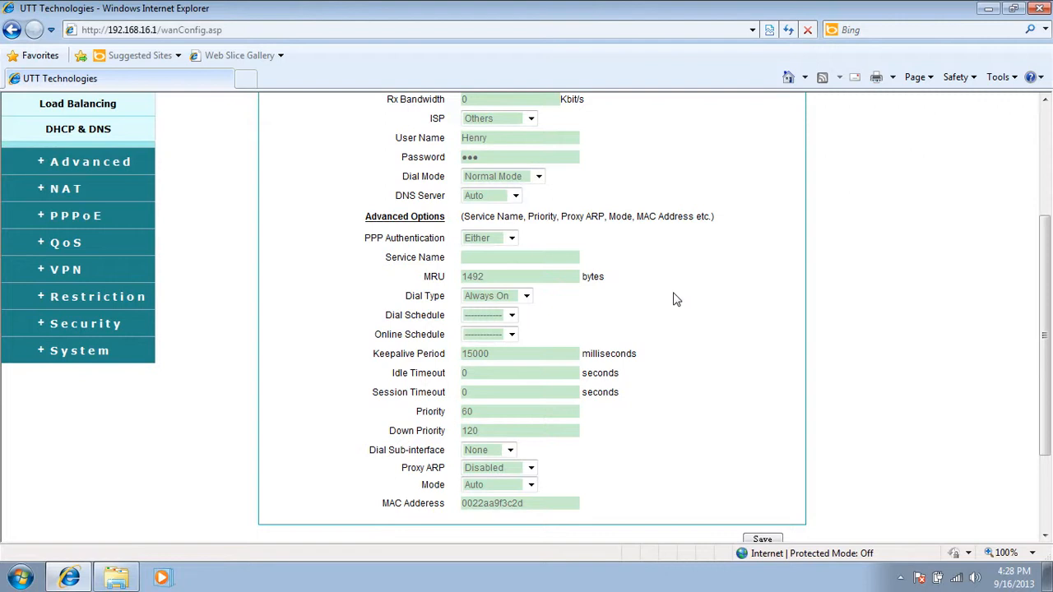
- Leave WAN2's dial type set to Always On and save the PPPoE configuration
click(528, 299)
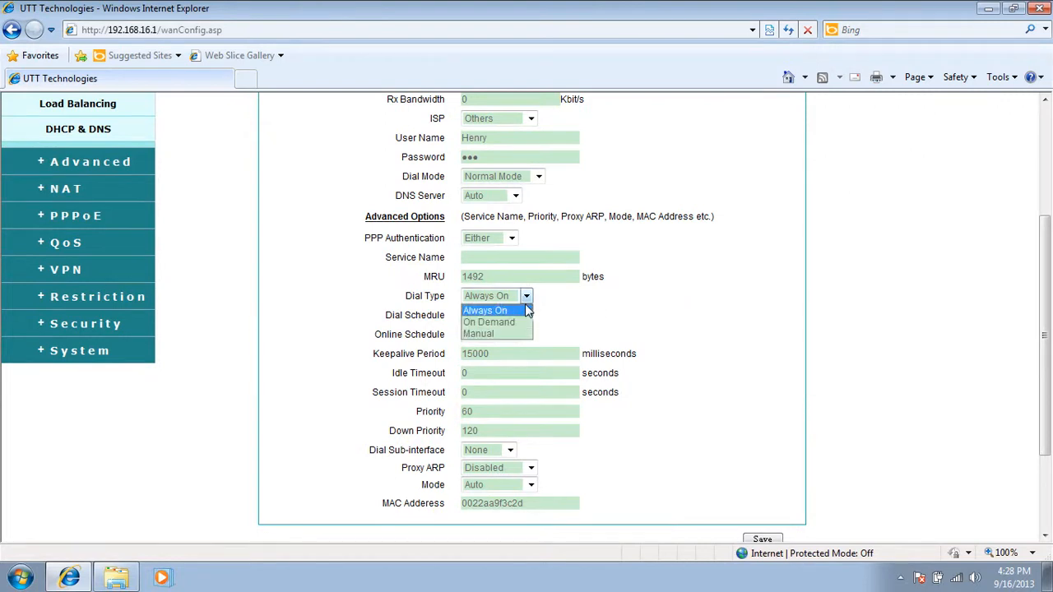
click(606, 316)
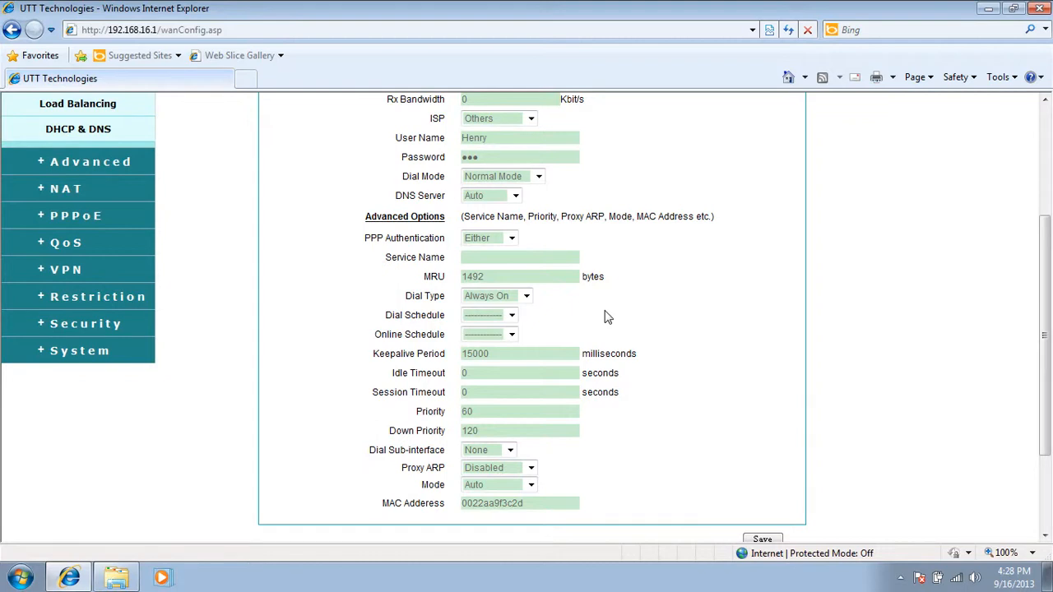
click(532, 298)
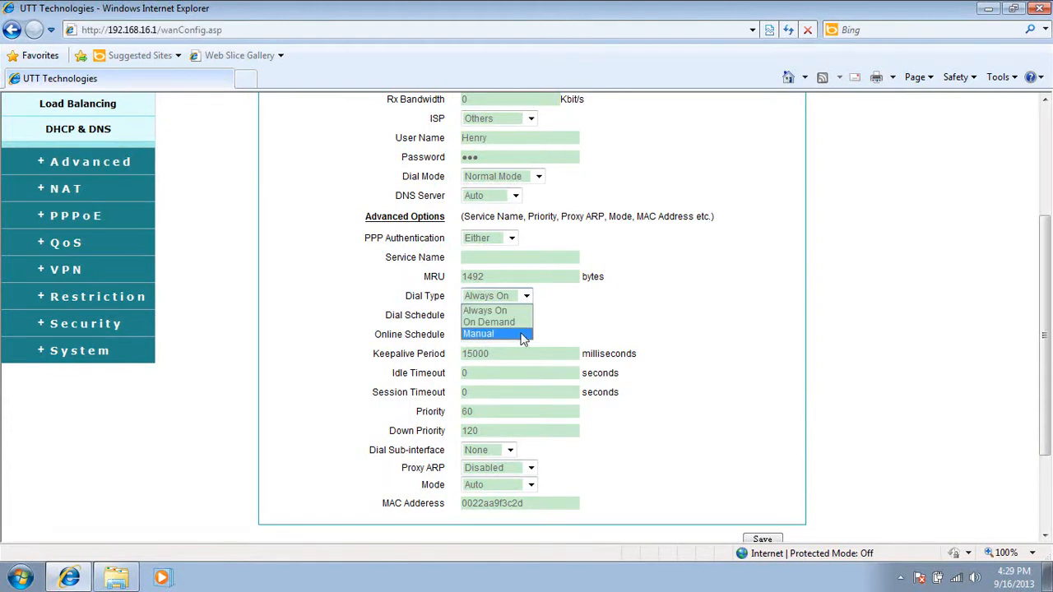
click(586, 320)
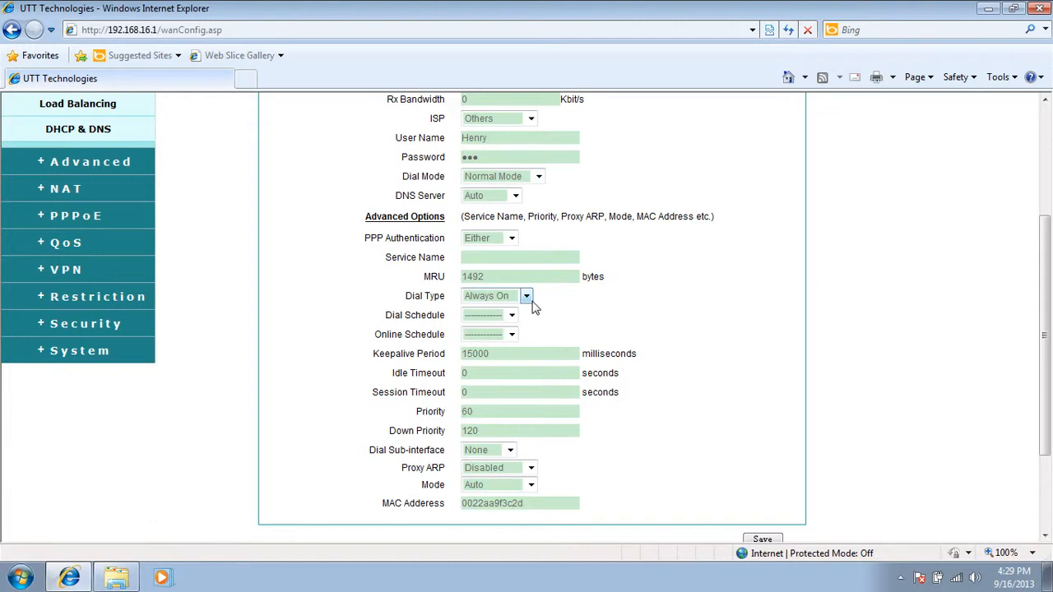
click(529, 298)
click(595, 313)
scroll(596, 313, down, 2)
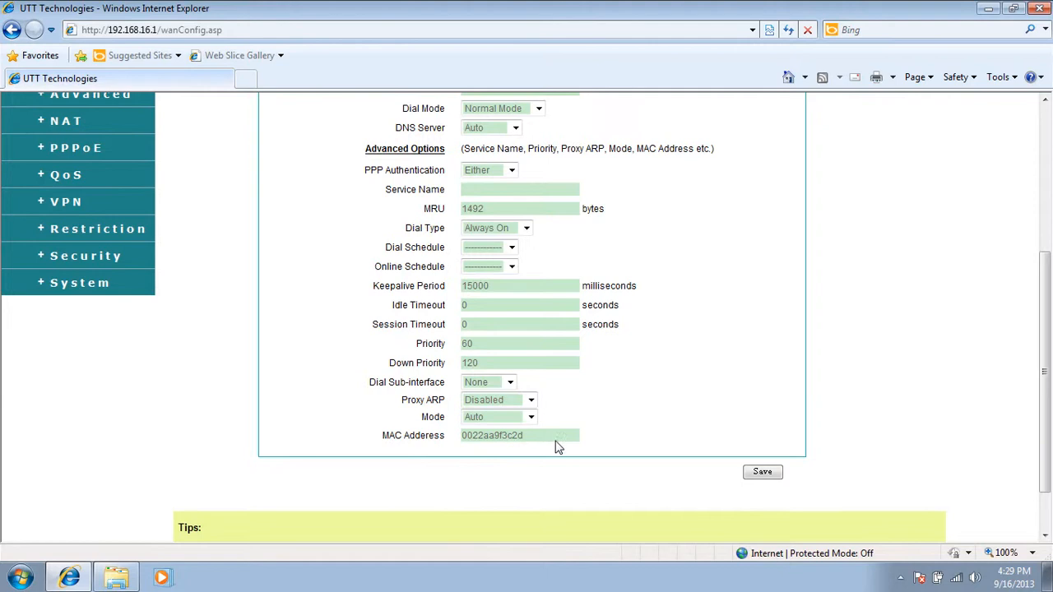
scroll(645, 434, up, 2)
scroll(645, 434, down, 2)
scroll(587, 434, up, 2)
scroll(621, 428, down, 2)
click(764, 474)
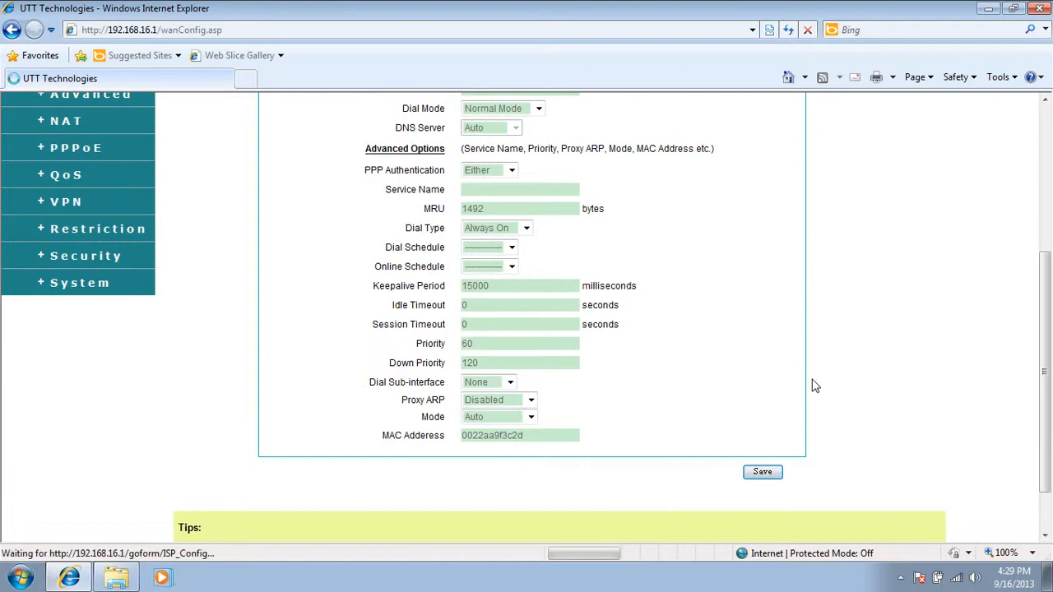
- Dial the WAN2 PPPoE connection from the WAN list
scroll(793, 365, up, 2)
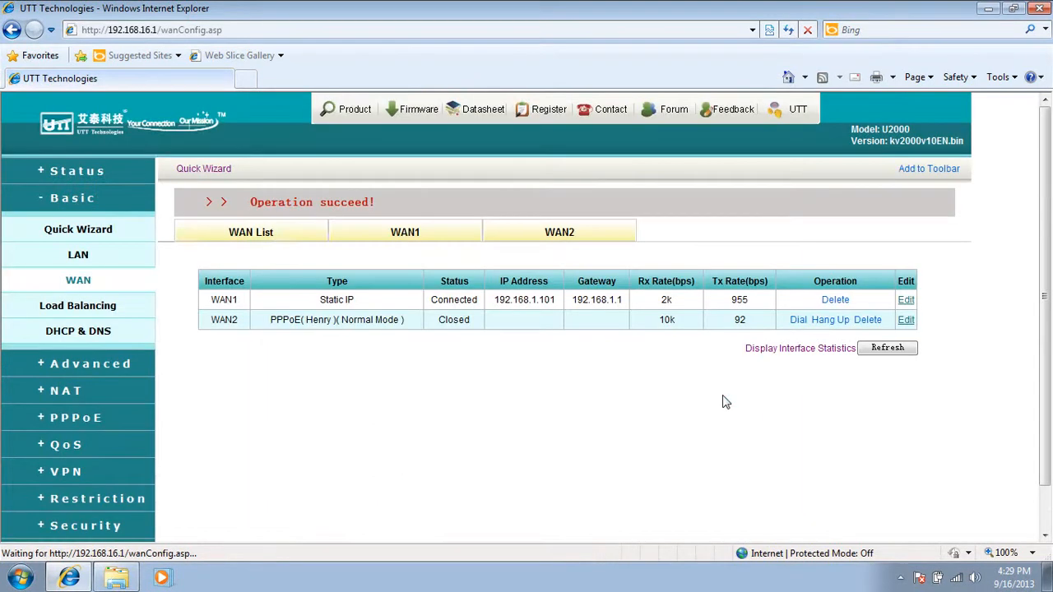
click(799, 321)
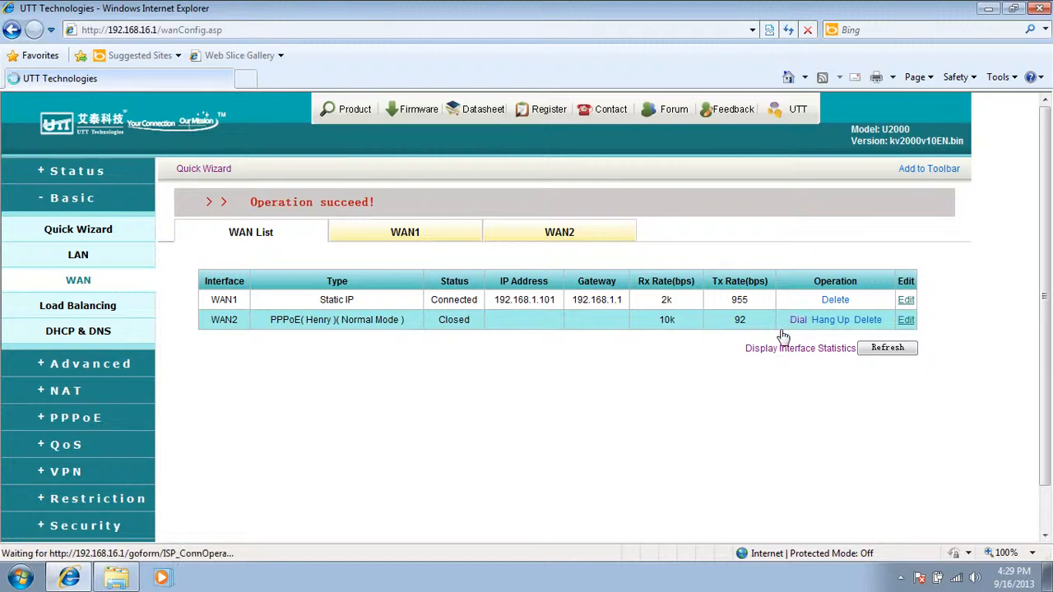